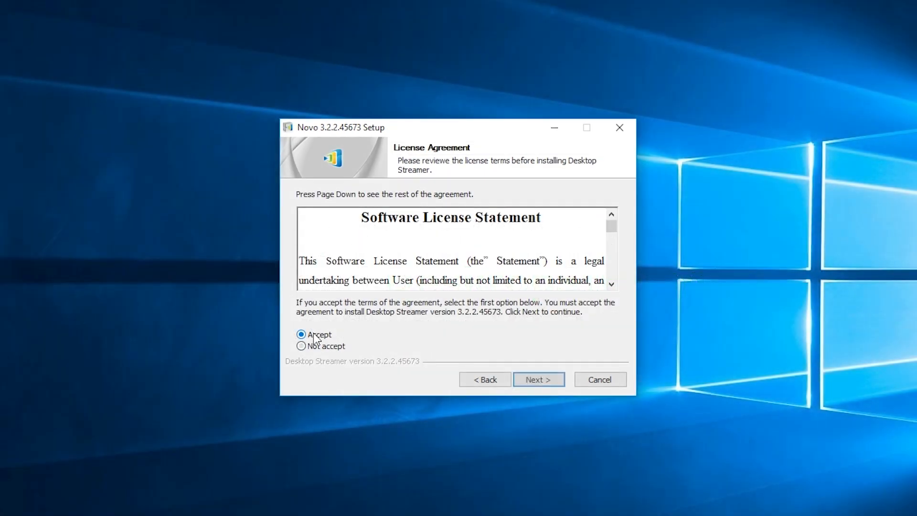
- Accept the Desktop Streamer license agreement so Setup installs the software components
click(538, 380)
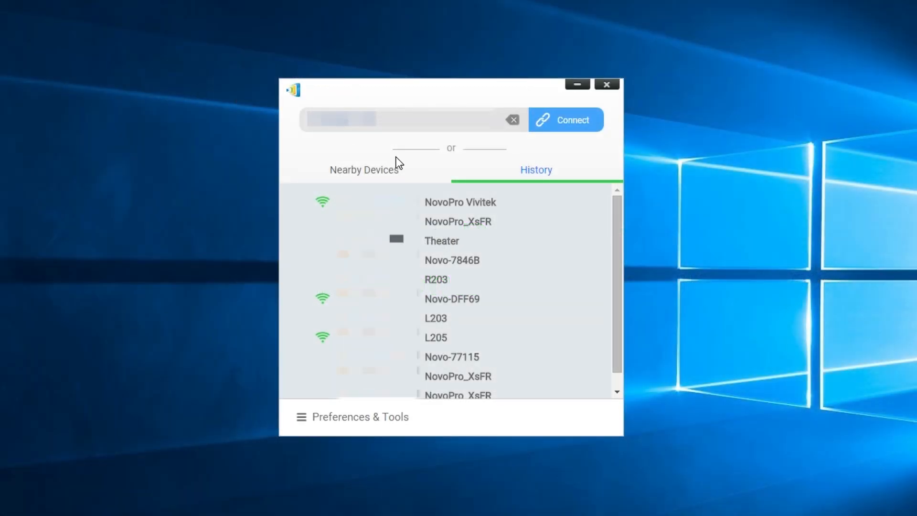
- Connect to the chosen NovoConnect receiver and begin presenting to it
click(580, 128)
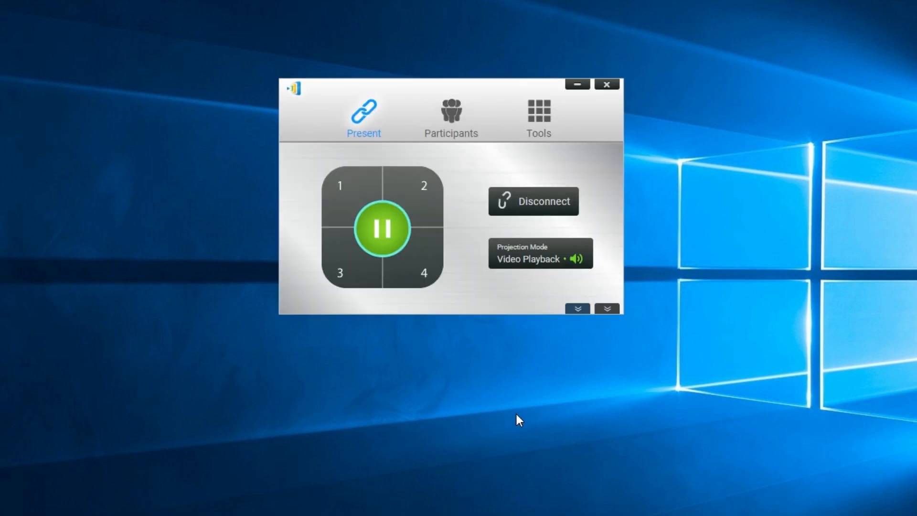
- Switch the receiver from mirroring to Extend Desktop as a second screen
click(579, 309)
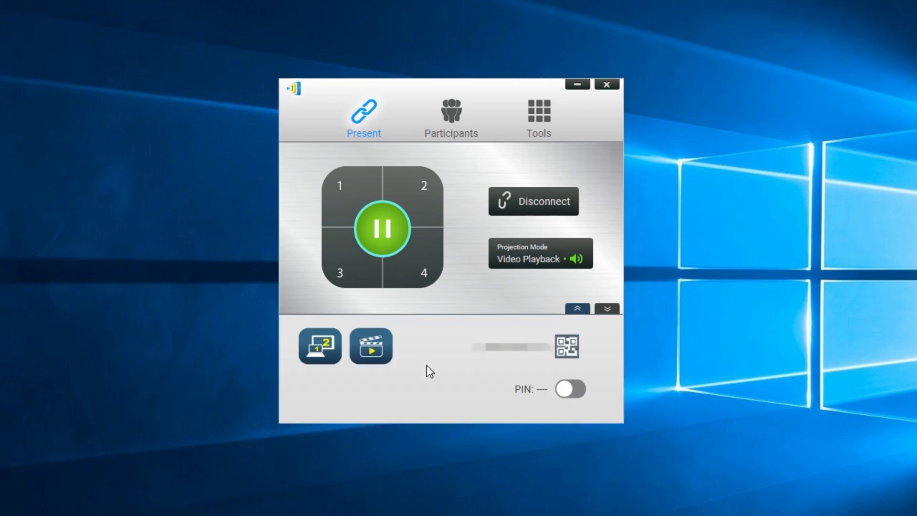
click(321, 364)
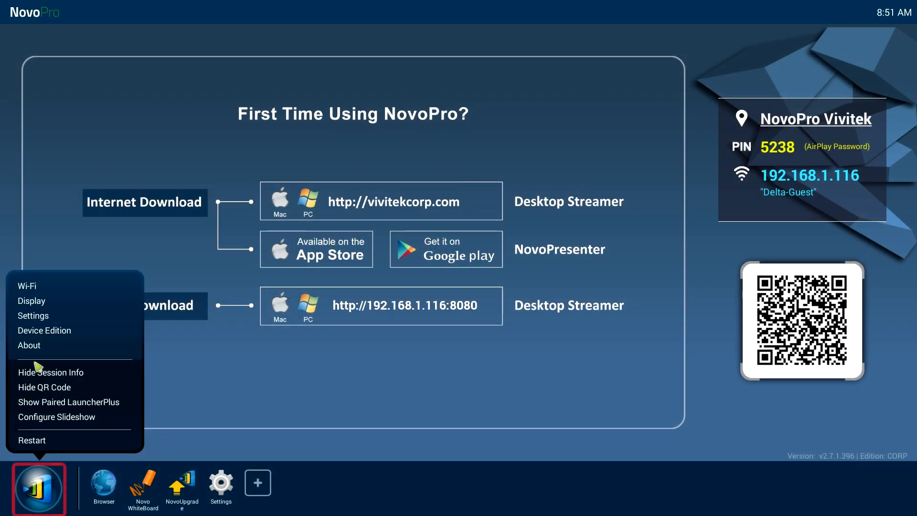
- Reach Log Download from the receiver's Settings to list its log files
click(33, 316)
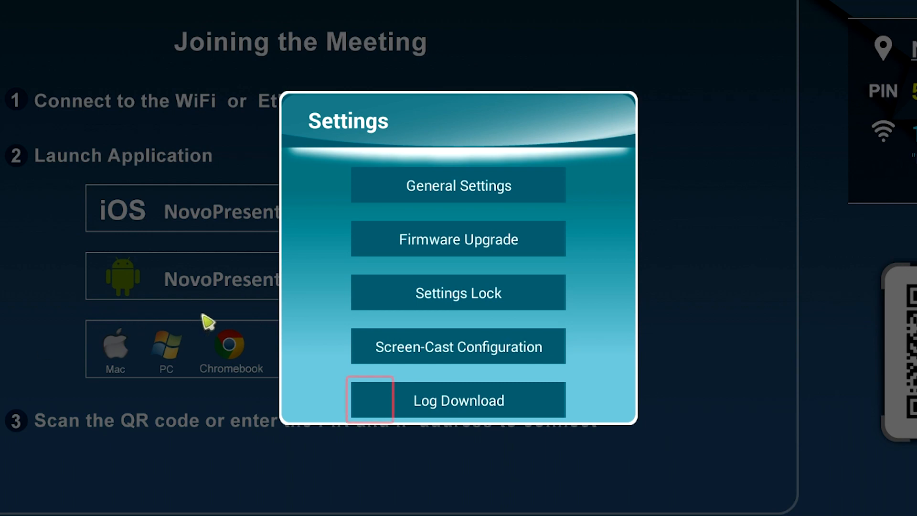
click(416, 404)
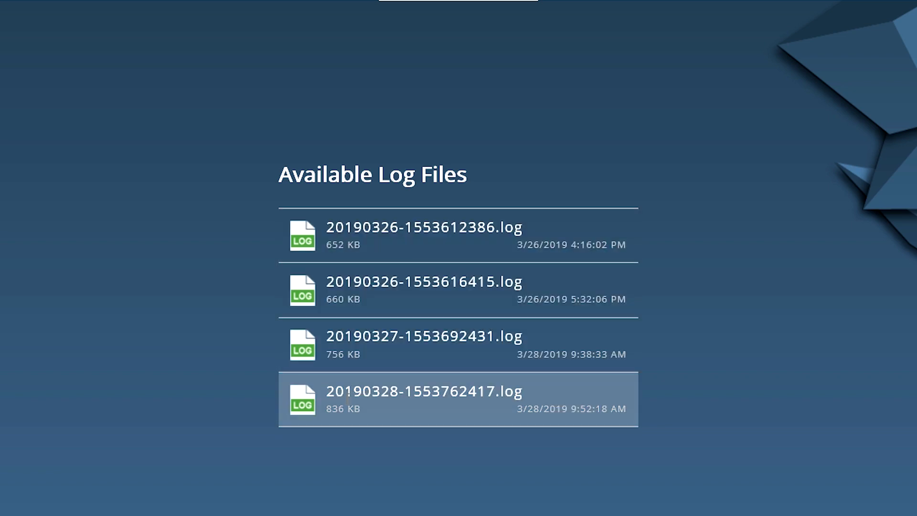
click(295, 403)
scroll(351, 358, down, 10)
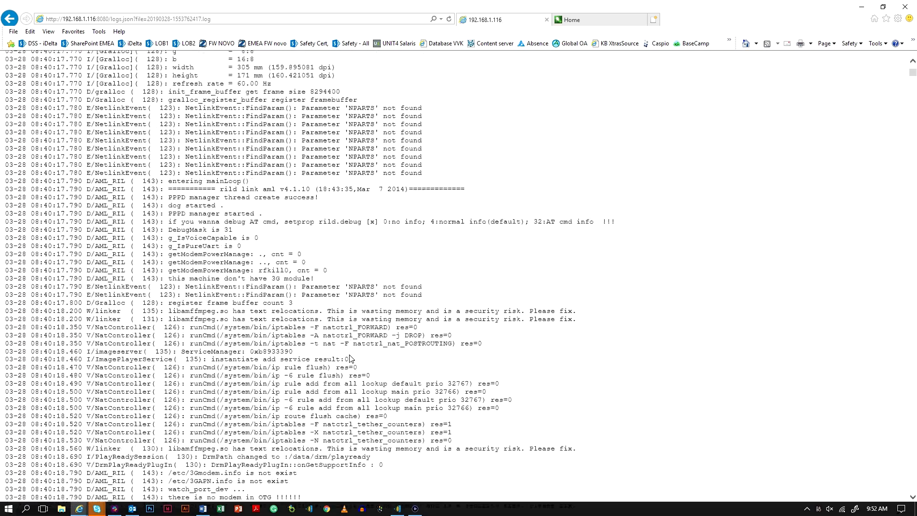
scroll(351, 359, down, 10)
scroll(351, 358, down, 10)
scroll(351, 358, down, 10)
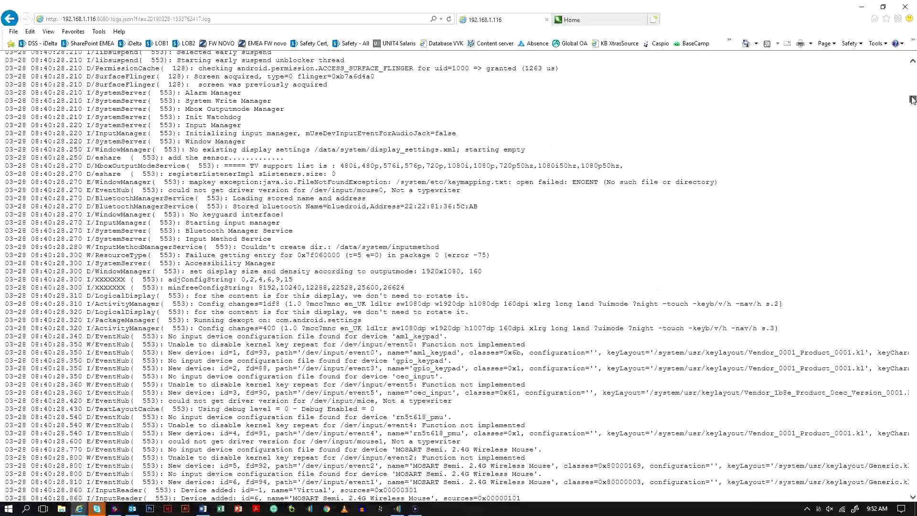
scroll(908, 413, down, 10)
scroll(909, 412, down, 10)
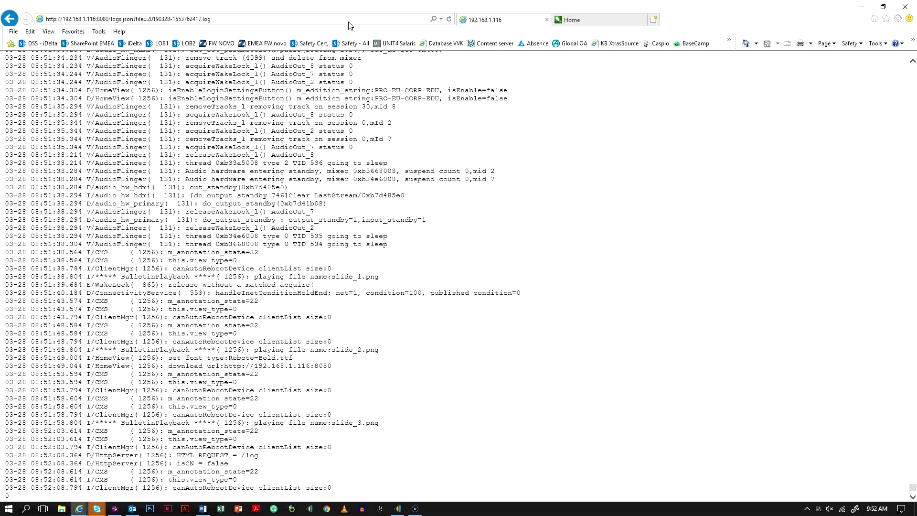
click(10, 19)
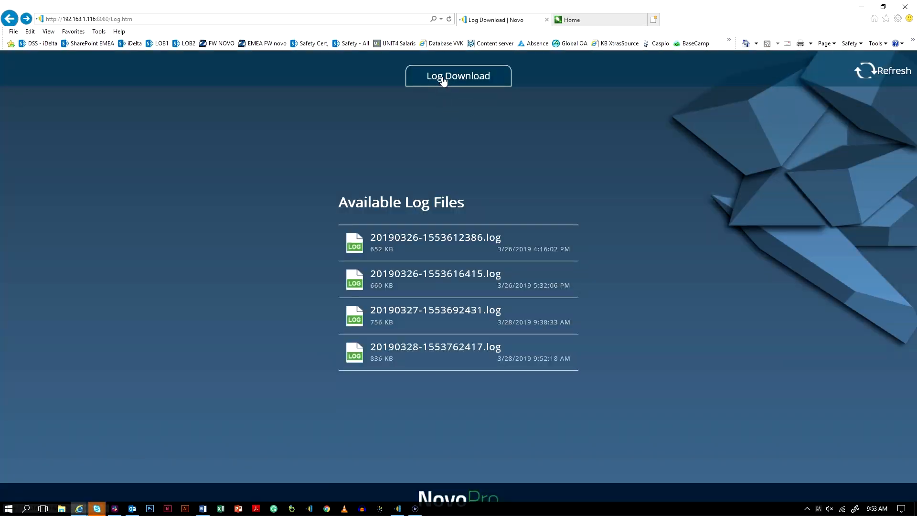